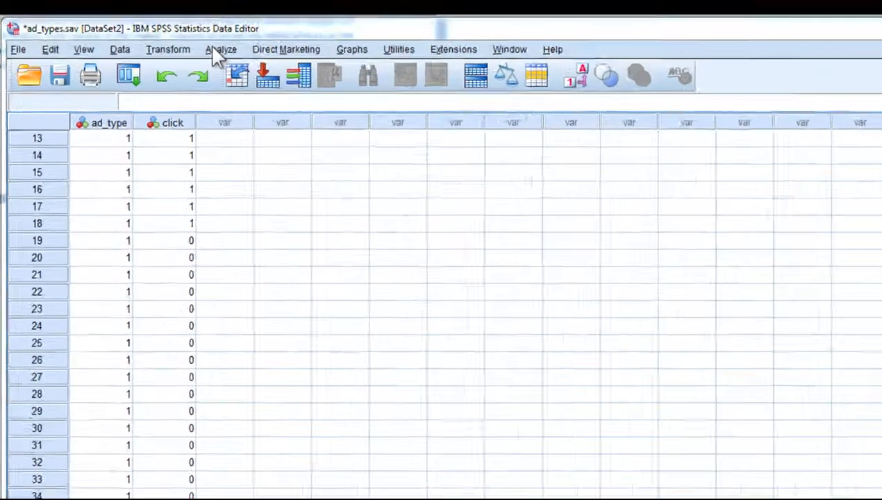
# - Run the Crosstabs analysis of ad_type by click with adjusted standardized residuals added to the cell display
pyautogui.click(184, 41)
pyautogui.moveTo(229, 81)
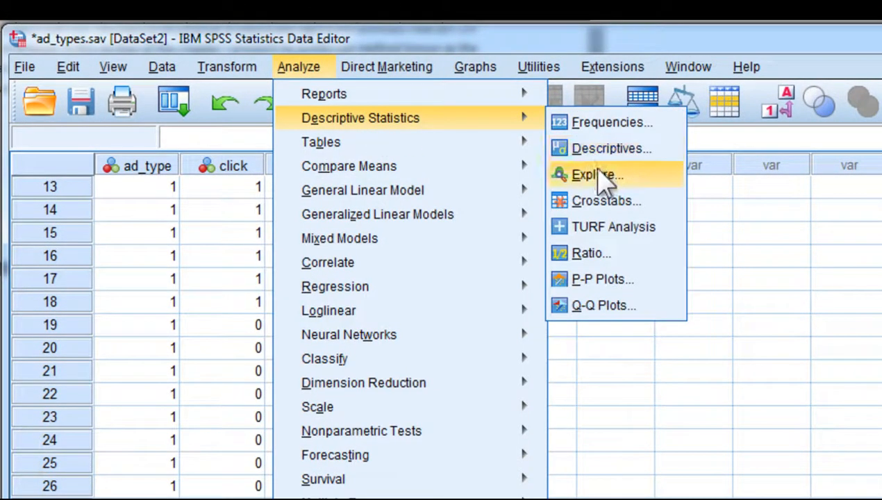
pyautogui.click(604, 202)
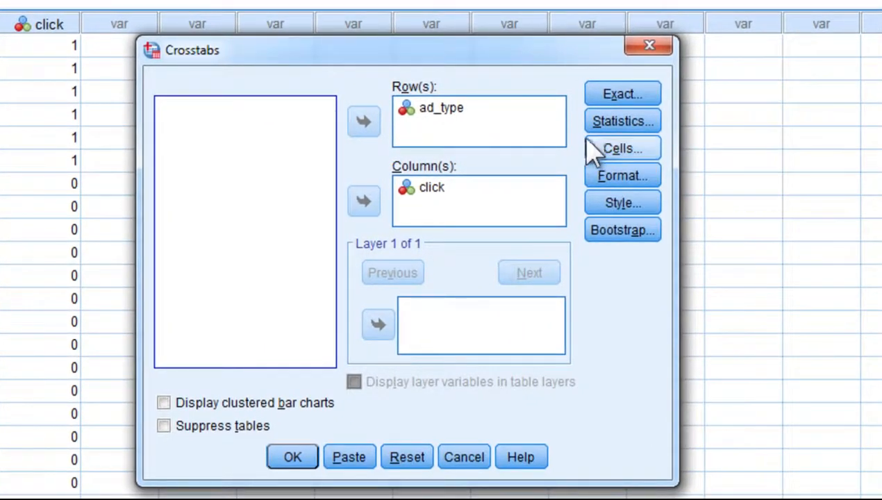
pyautogui.click(602, 154)
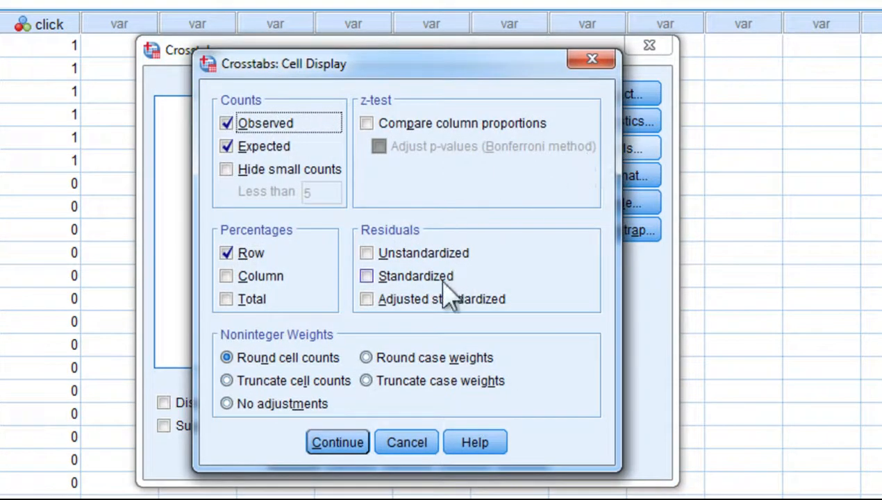
pyautogui.click(415, 302)
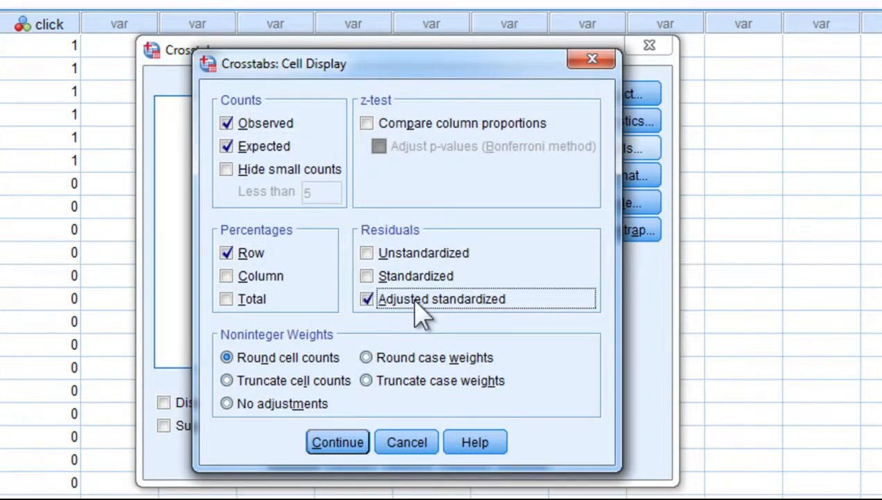
pyautogui.click(333, 448)
pyautogui.click(293, 460)
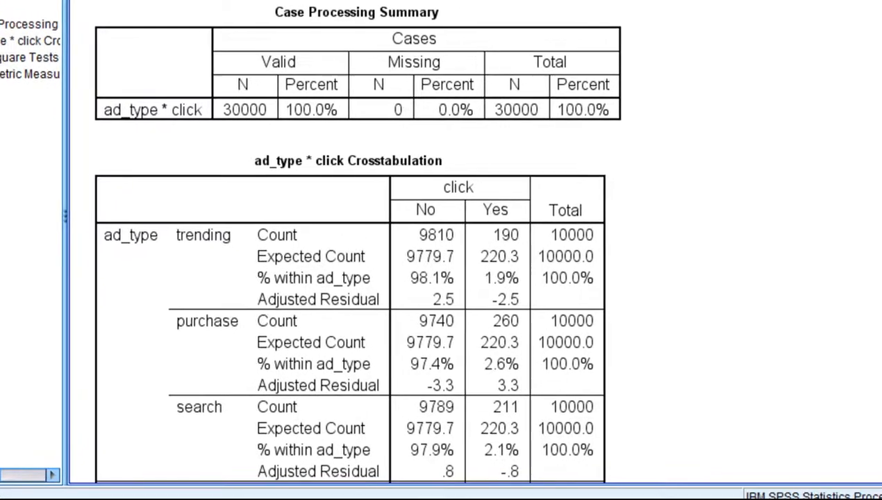
# - Format the trending row's adjusted residual for Yes clicks in the crosstabulation to show 2 decimals
pyautogui.scroll(-3, 767, 193)
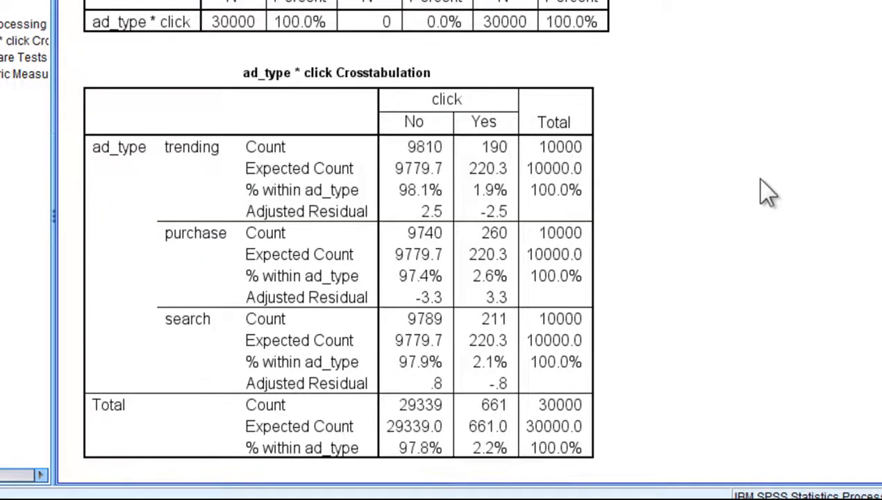
pyautogui.scroll(-3, 767, 193)
pyautogui.click(517, 209)
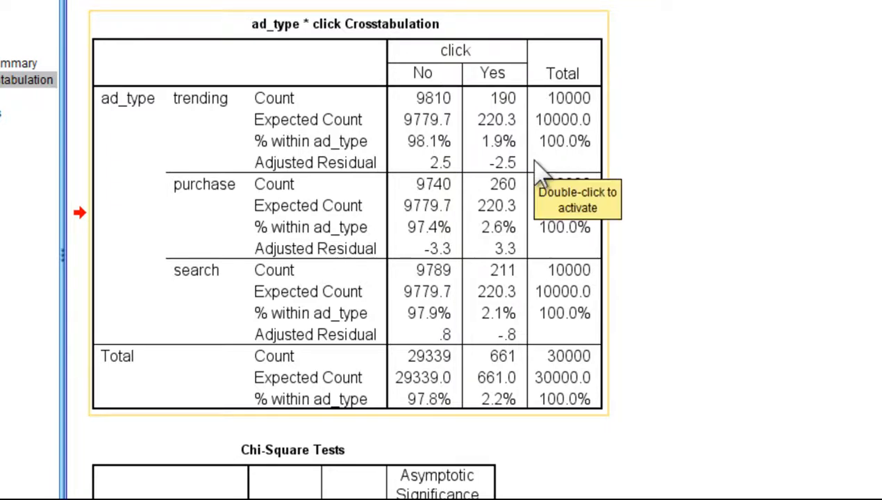
pyautogui.doubleClick(490, 170)
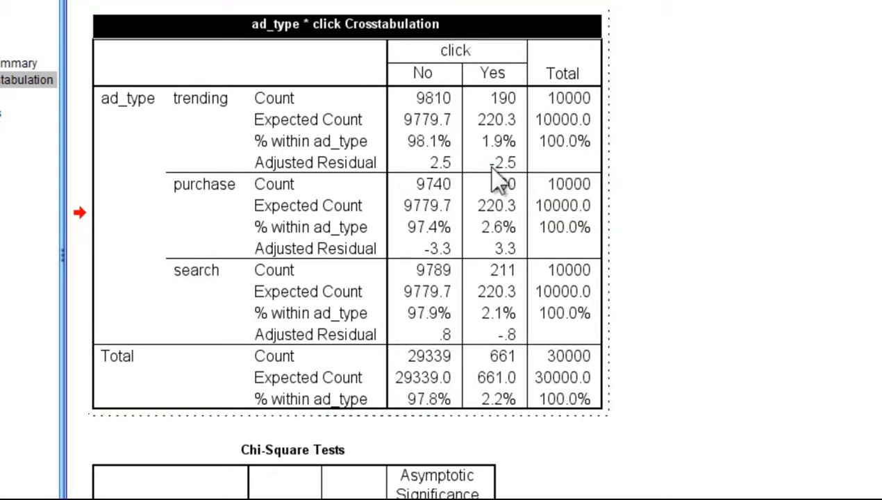
pyautogui.rightClick(494, 172)
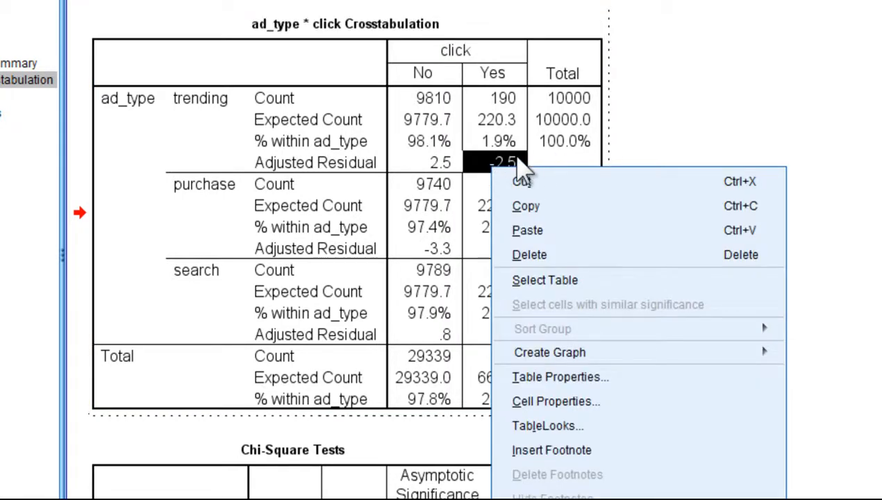
pyautogui.click(542, 403)
pyautogui.click(529, 398)
pyautogui.click(505, 459)
pyautogui.click(395, 458)
pyautogui.click(773, 286)
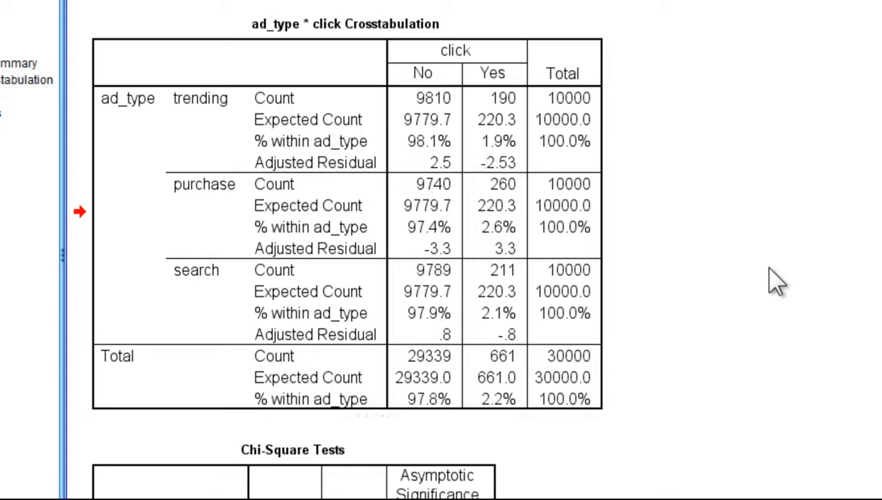
# - Format the purchase row's adjusted residual for Yes clicks to show 2 decimals
pyautogui.doubleClick(508, 258)
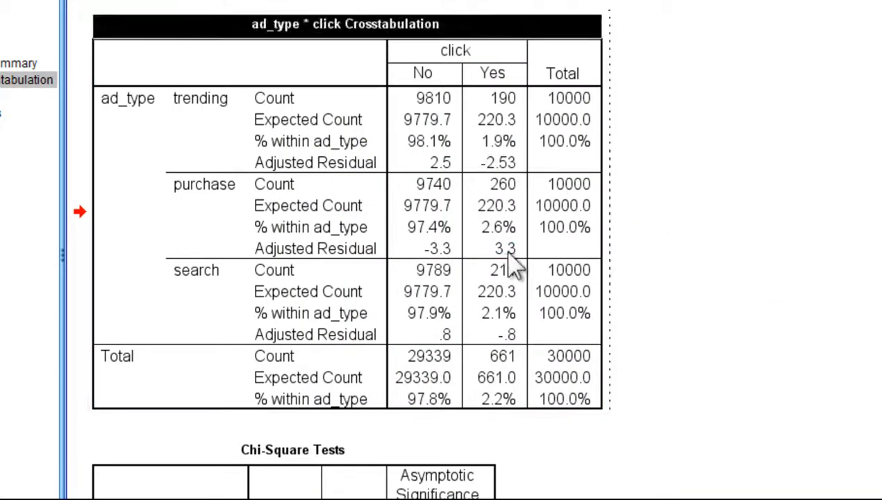
pyautogui.rightClick(511, 259)
pyautogui.click(585, 486)
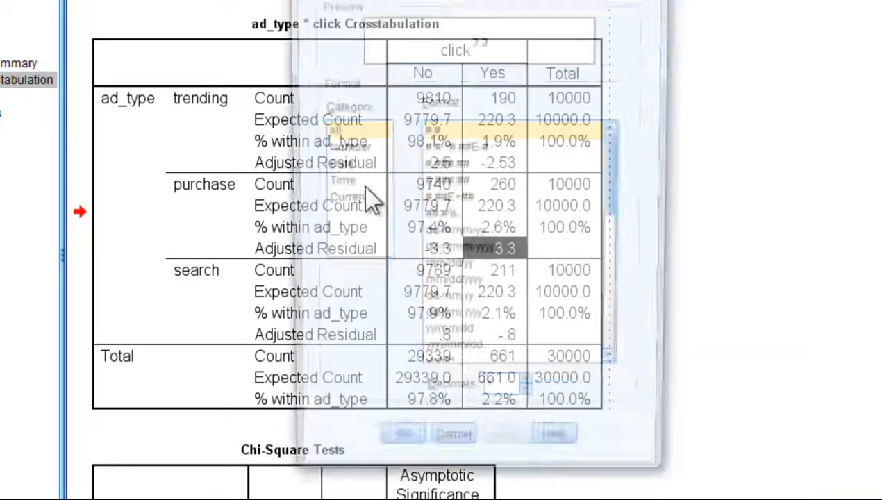
pyautogui.click(529, 399)
pyautogui.click(505, 458)
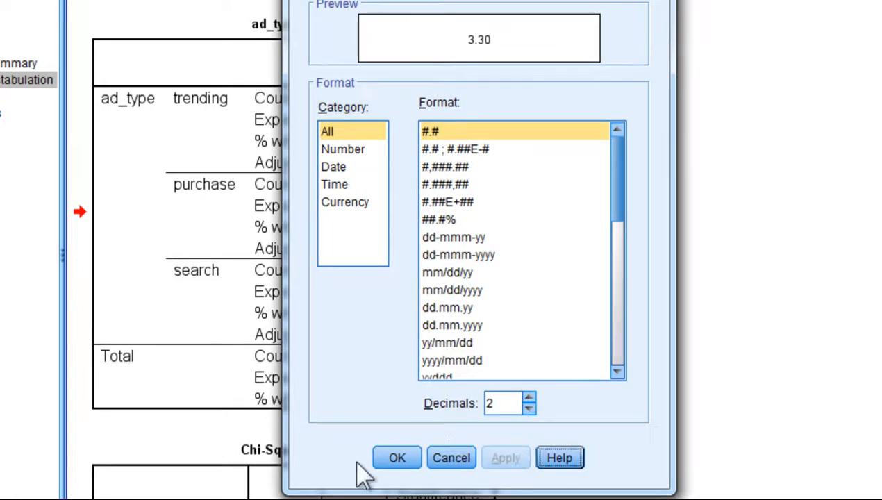
pyautogui.click(396, 458)
# - Format the search row's adjusted residual for Yes clicks to show 2 decimals
pyautogui.doubleClick(500, 335)
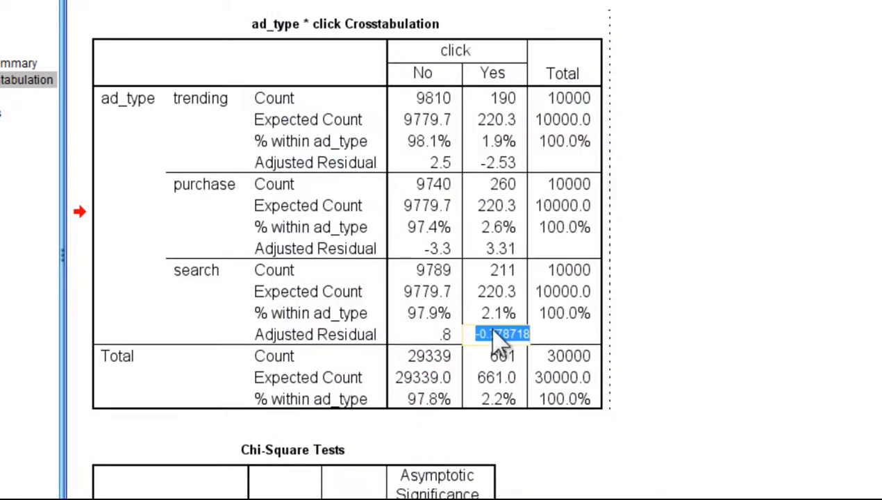
pyautogui.rightClick(493, 330)
pyautogui.click(541, 498)
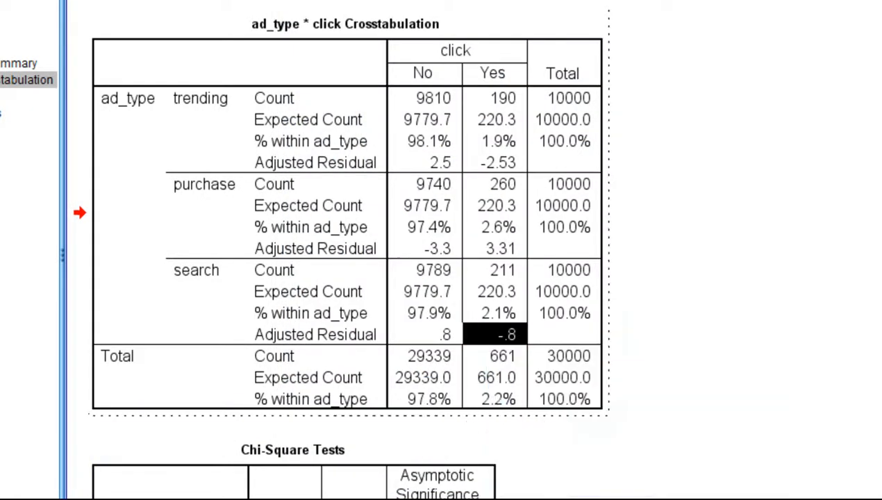
pyautogui.click(529, 400)
pyautogui.click(506, 462)
pyautogui.click(391, 462)
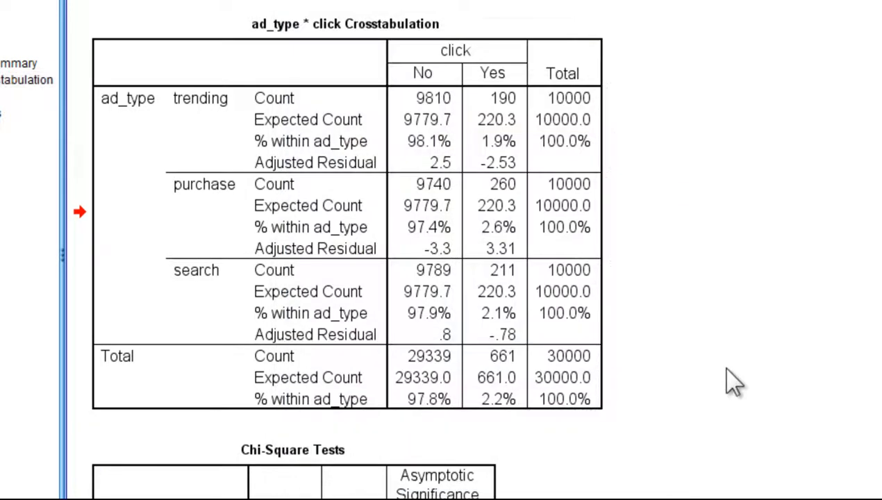
# - Review the Chi-Square Tests and Symmetric Measures tables alongside the adjusted residuals in the crosstabulation
pyautogui.click(509, 172)
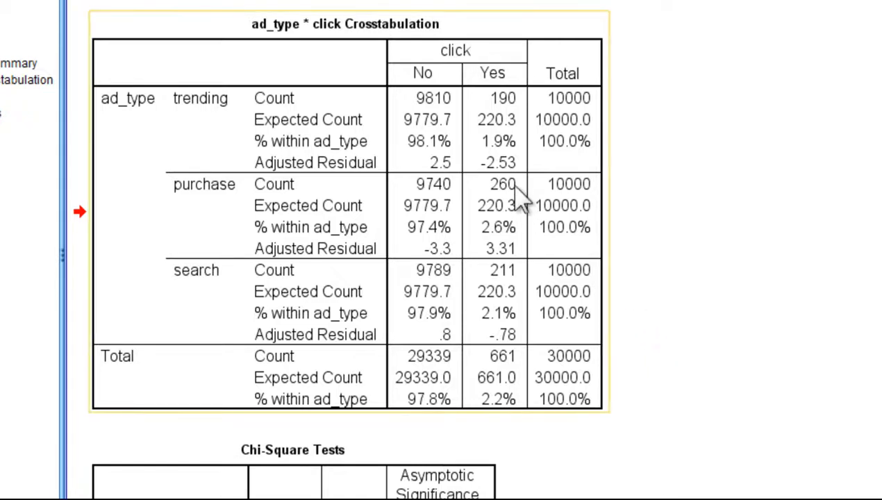
pyautogui.scroll(-3, 505, 340)
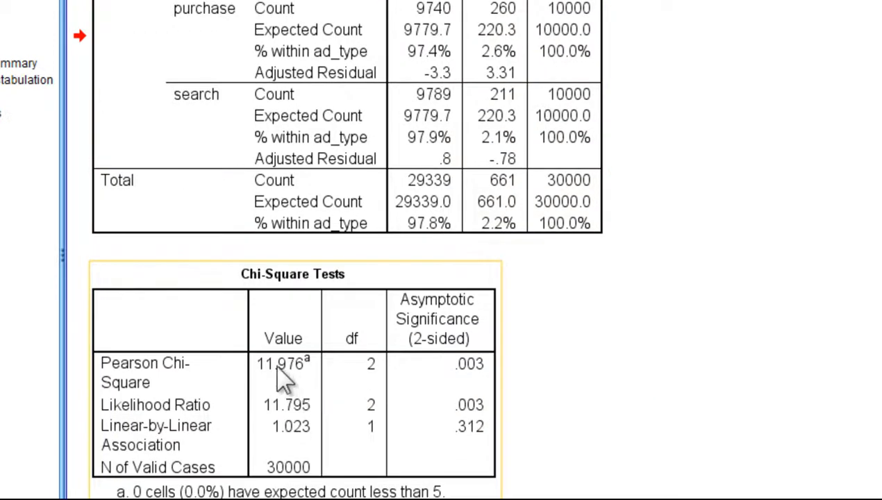
pyautogui.scroll(-3, 286, 379)
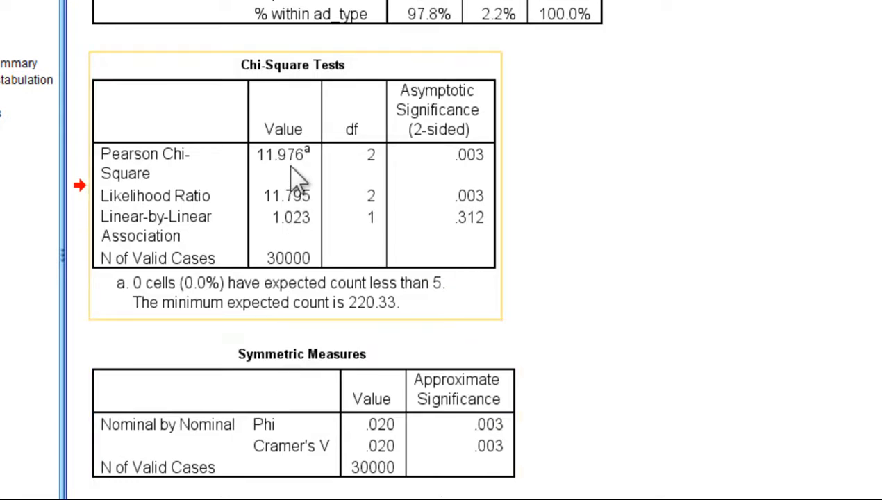
pyautogui.scroll(5, 819, 262)
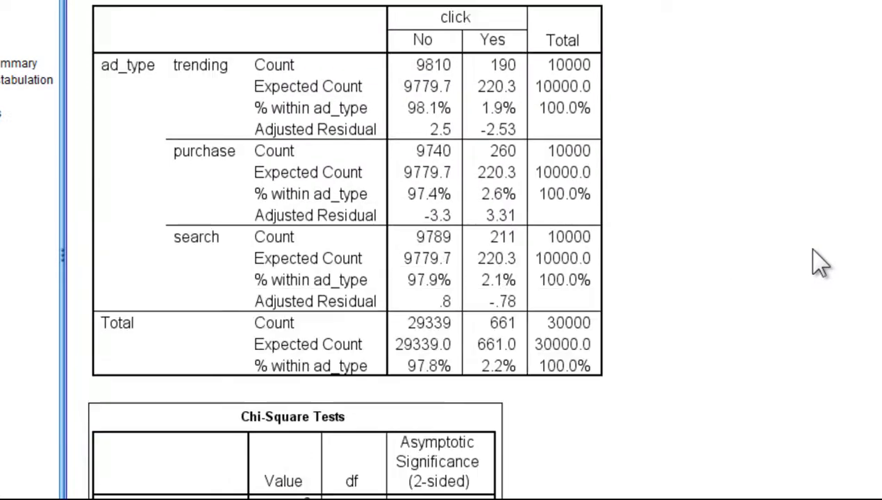